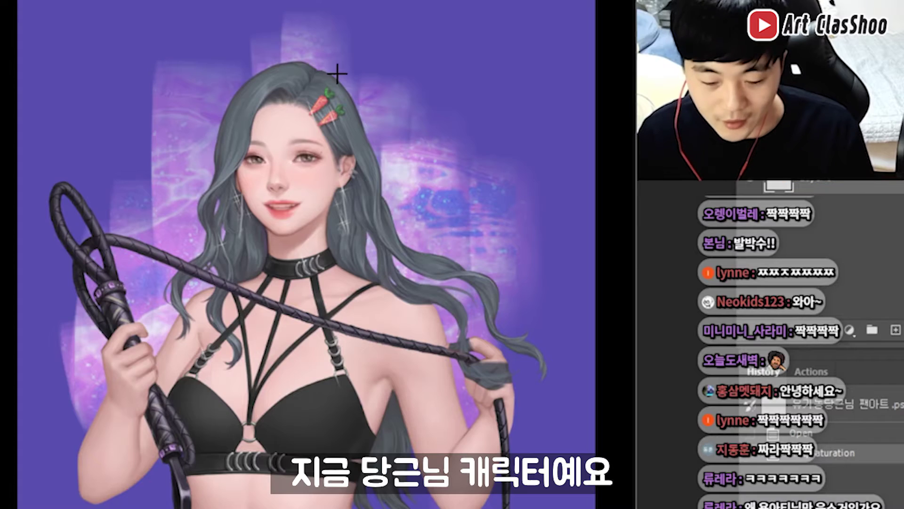
Zoom out on the character reference picture, then close it to return to the blank canvas
scroll(535, 284, down, 2)
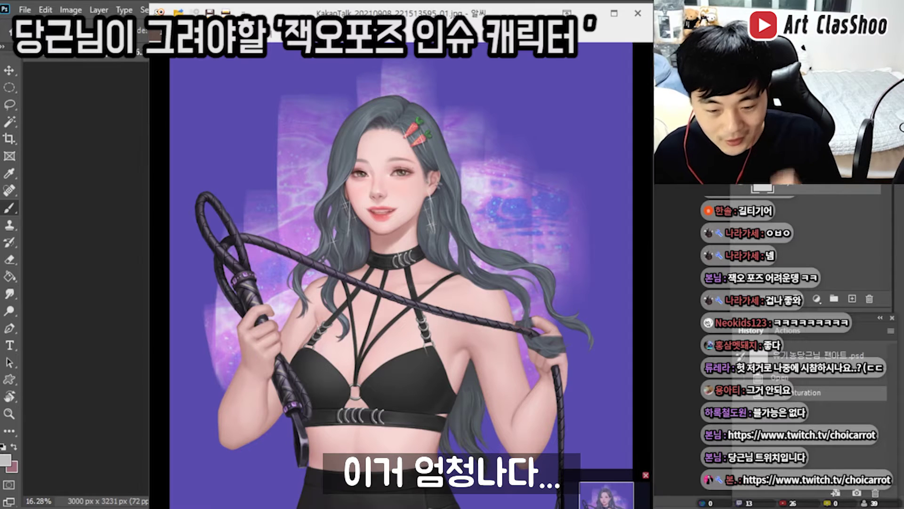
key(Escape)
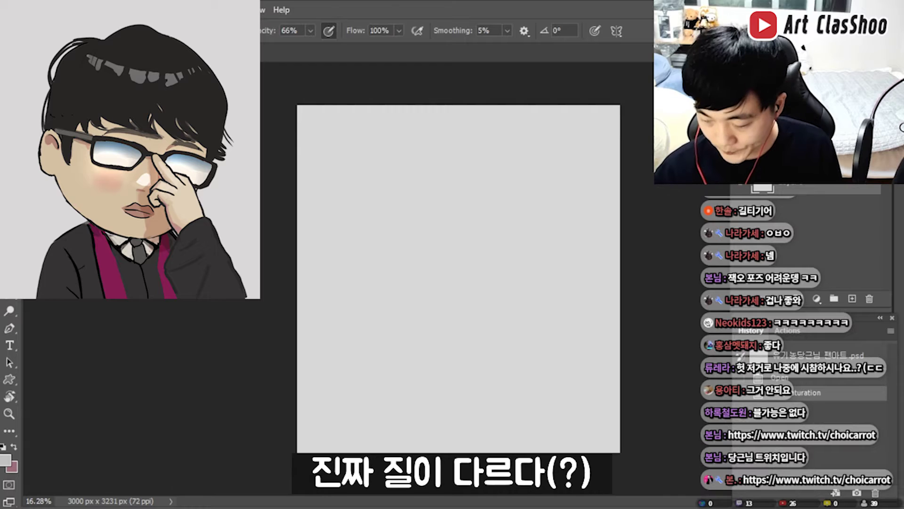
Draw a curved head stroke, lighten it by partly erasing, then add a dark arch for the head
drag(456, 150, 437, 205)
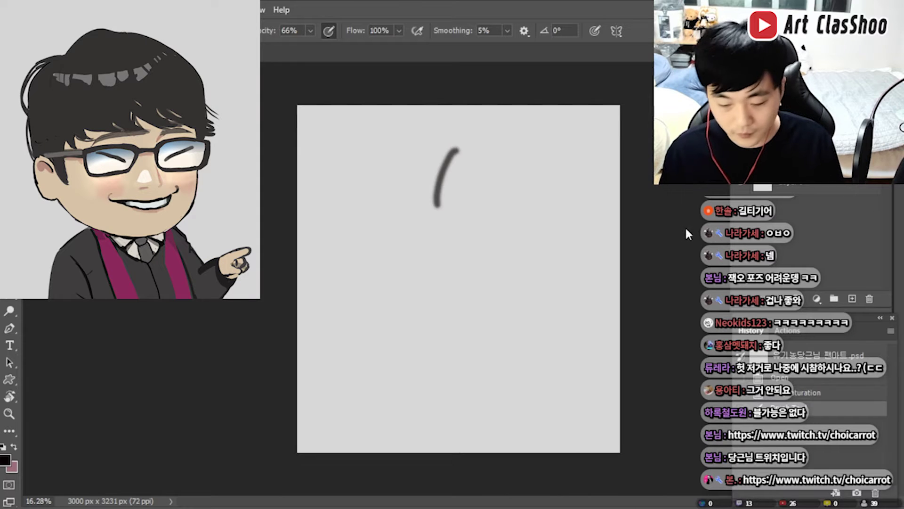
key(e)
drag(453, 155, 445, 236)
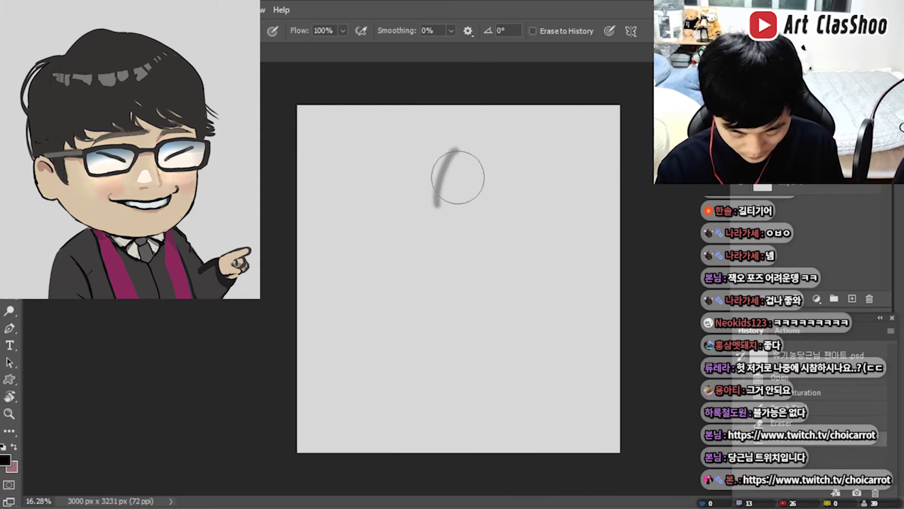
key(b)
drag(439, 187, 490, 192)
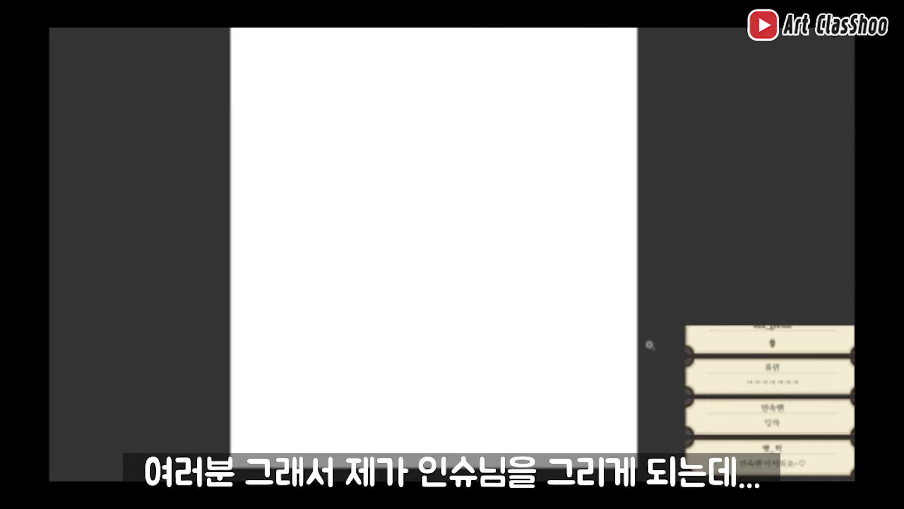
Check the whole page zoomed out, then draw a long curved line from top to bottom
key(ctrl+minus)
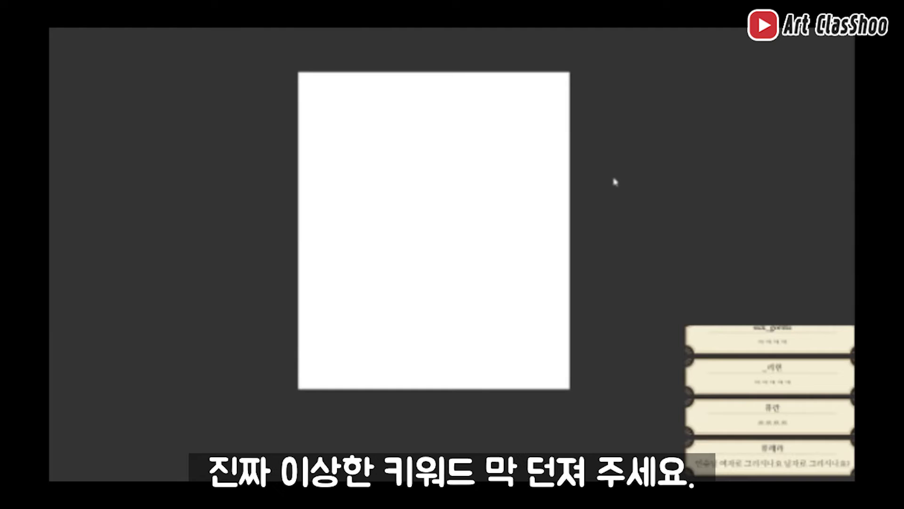
key(ctrl+plus)
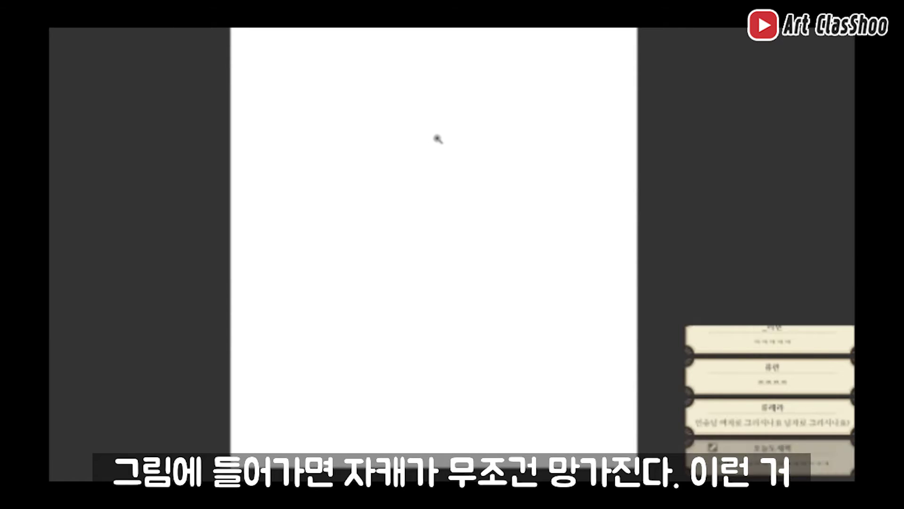
drag(408, 44, 473, 296)
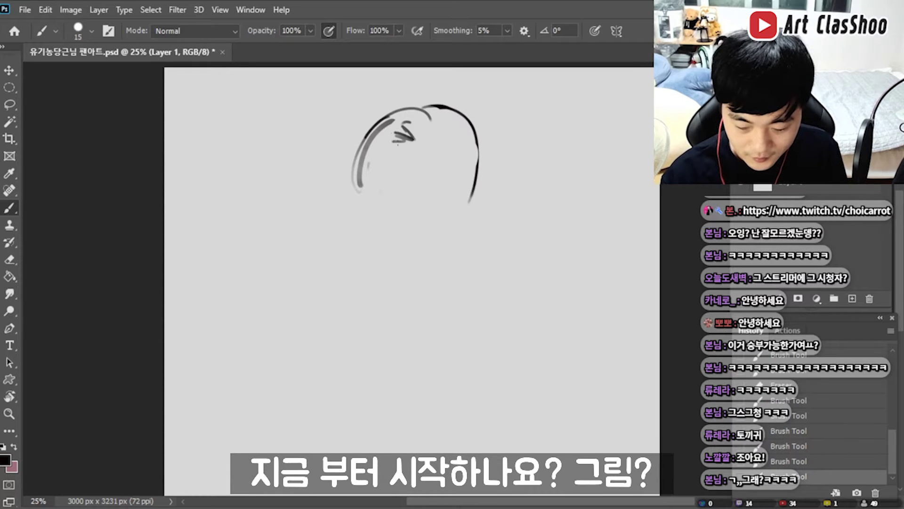
Add a dark stroke to the face, then, with the eraser active, bring the top hair strokes into view
drag(404, 127, 387, 151)
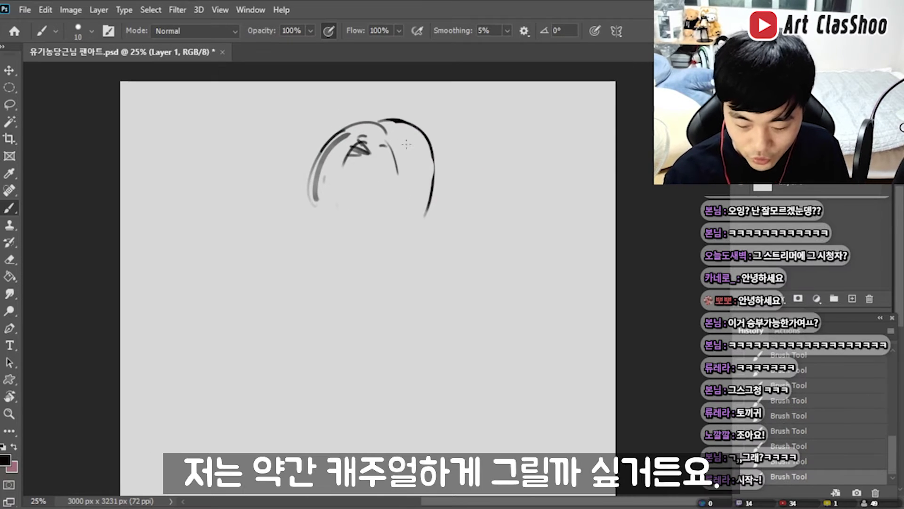
key(e)
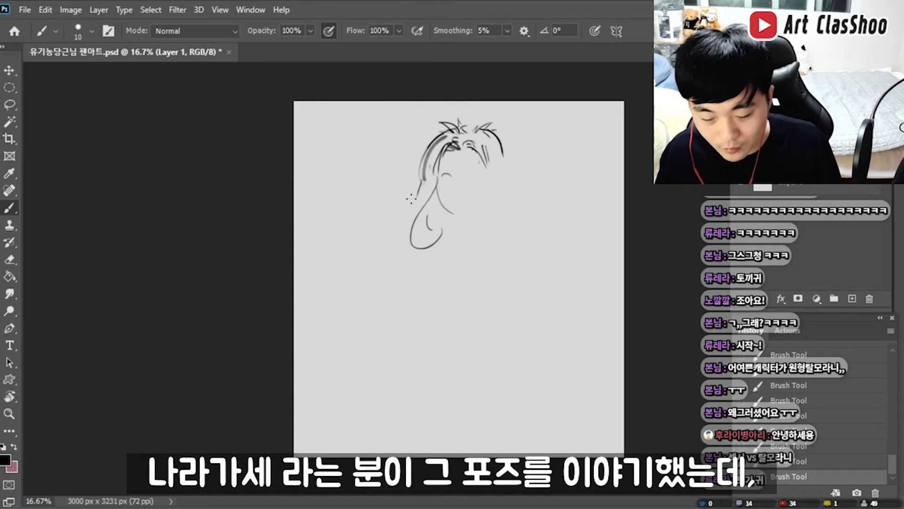
scroll(412, 204, up, 1)
drag(480, 96, 414, 191)
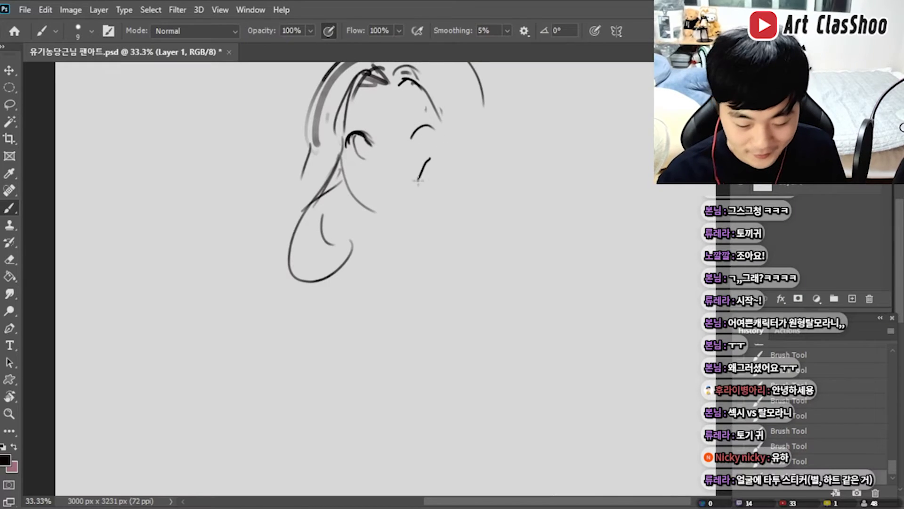
Erase the short stray stroke and add a curved stroke to the right eye
key(e)
drag(429, 160, 418, 179)
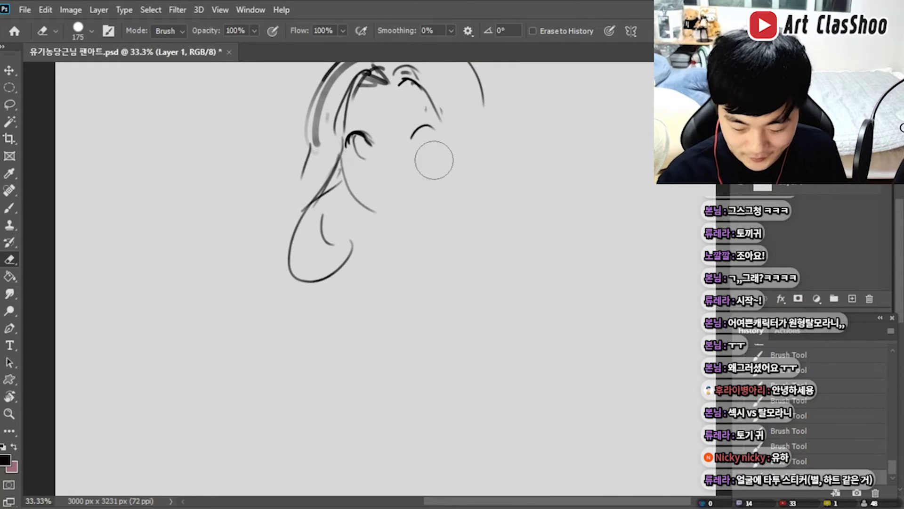
key(b)
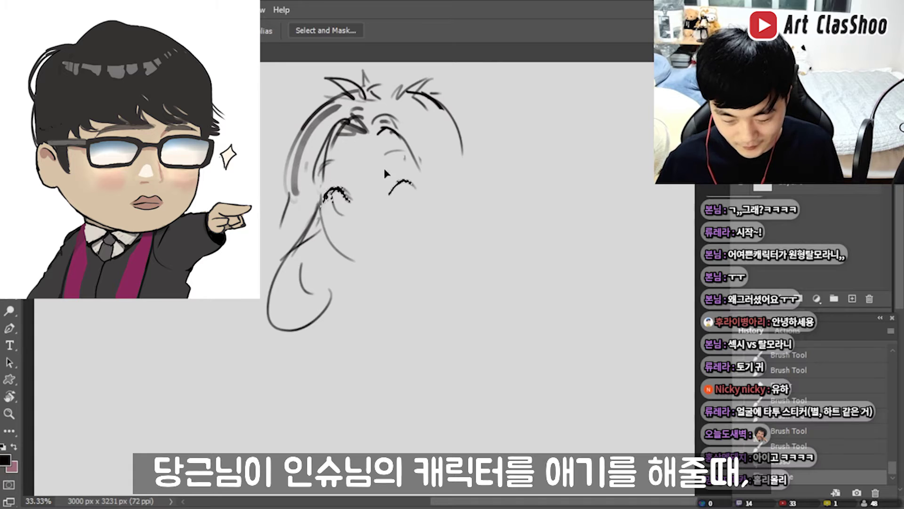
key(b)
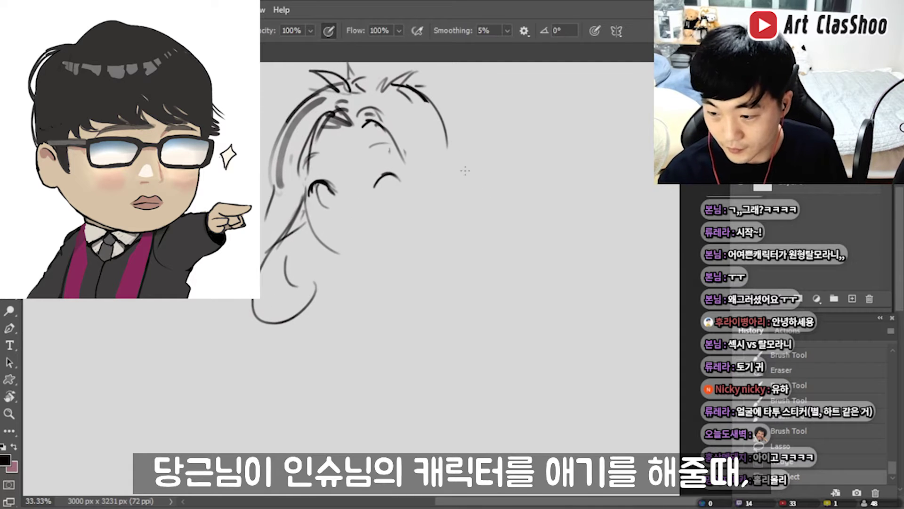
drag(380, 187, 386, 199)
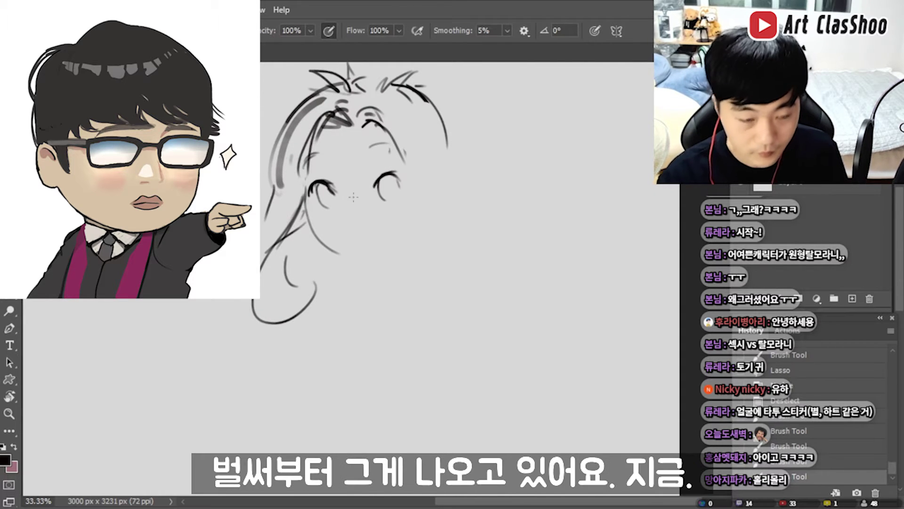
Reposition the view around the head and draw more hair strokes on the right side
drag(446, 147, 437, 204)
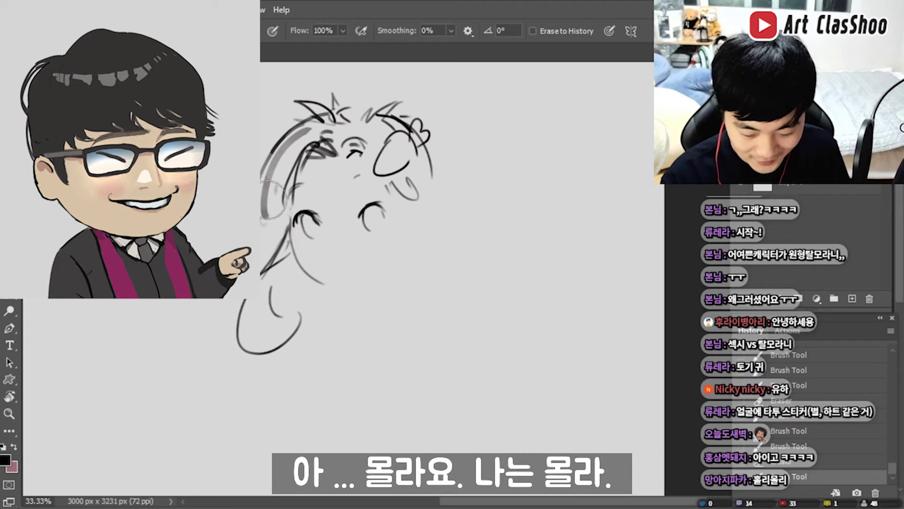
drag(423, 236, 403, 199)
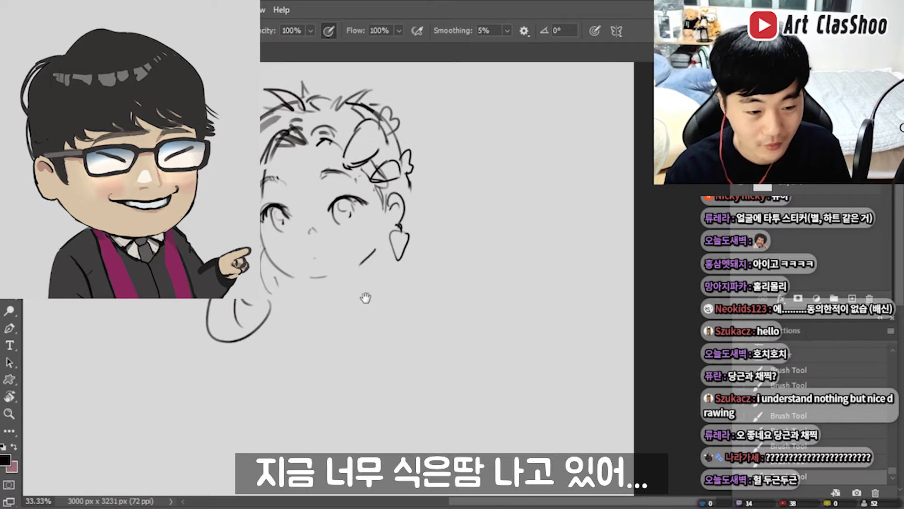
drag(366, 297, 355, 272)
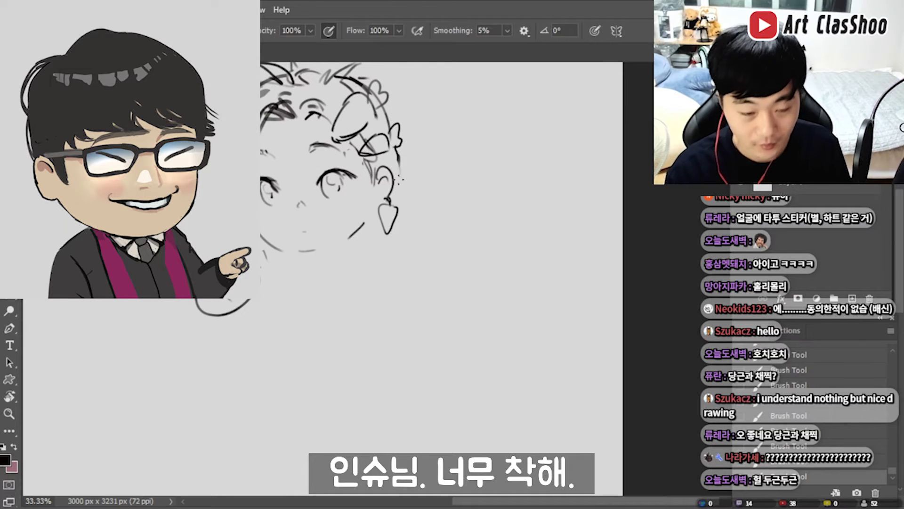
drag(399, 179, 445, 259)
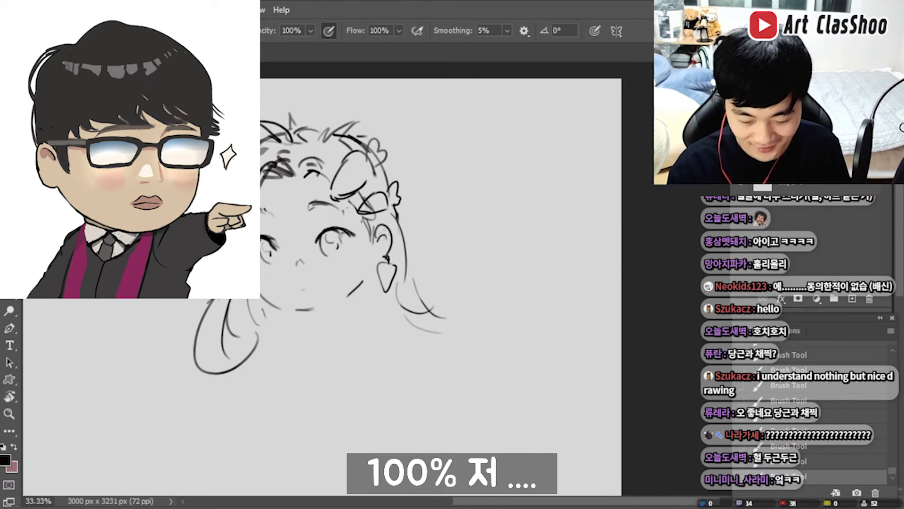
drag(342, 61, 345, 117)
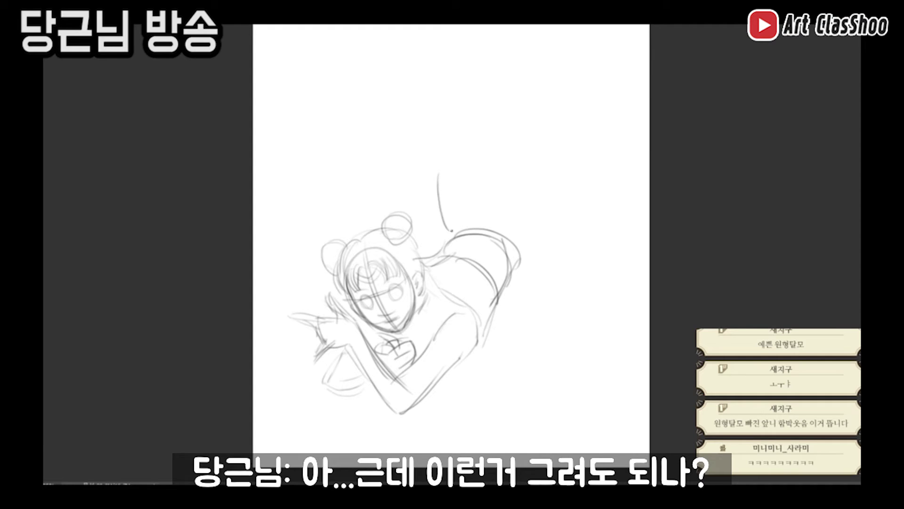
key(ctrl+z)
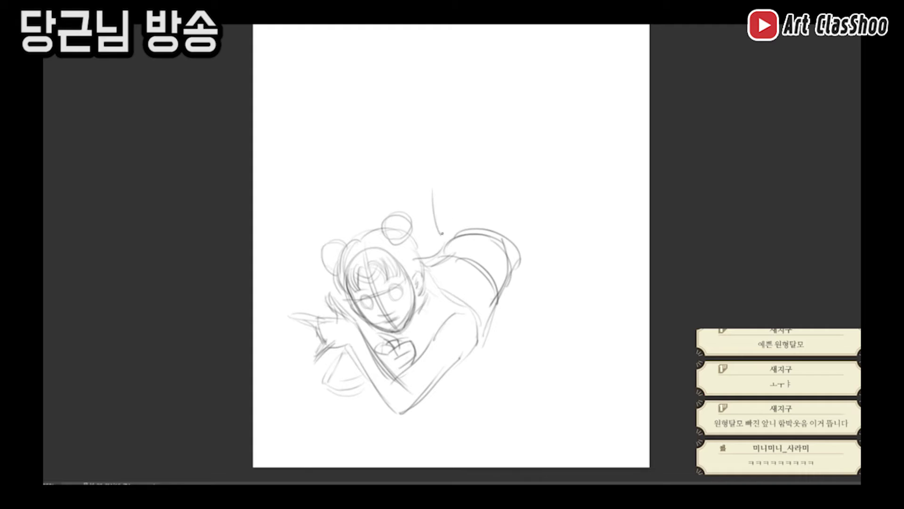
drag(489, 222, 514, 276)
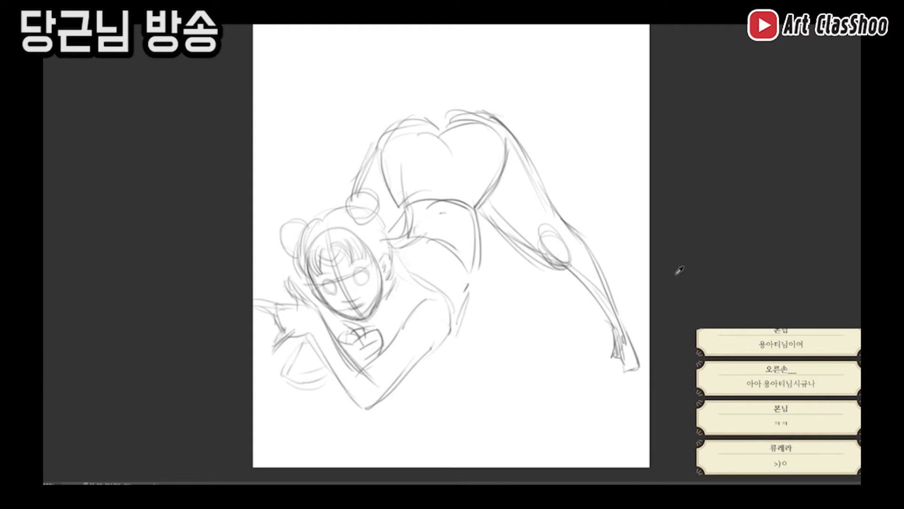
key(c)
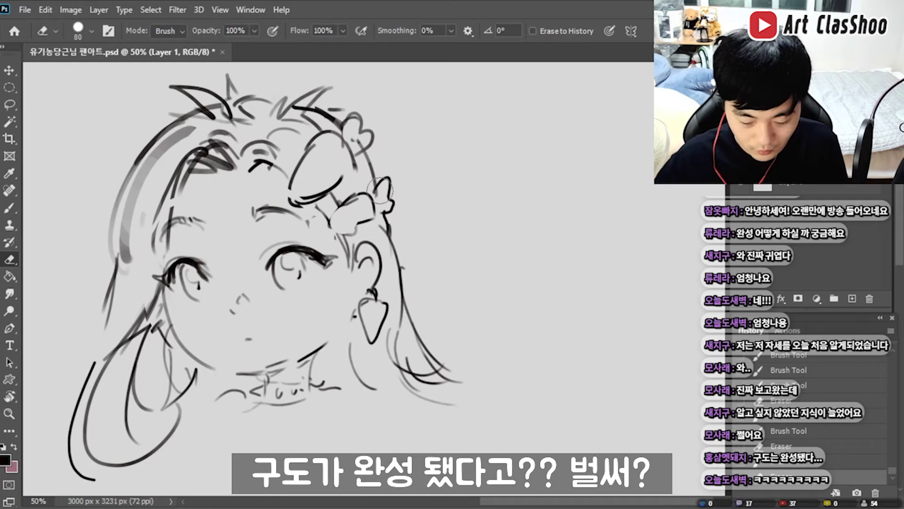
Zoom out to see the whole chibi sketch on the canvas
key(ctrl+minus)
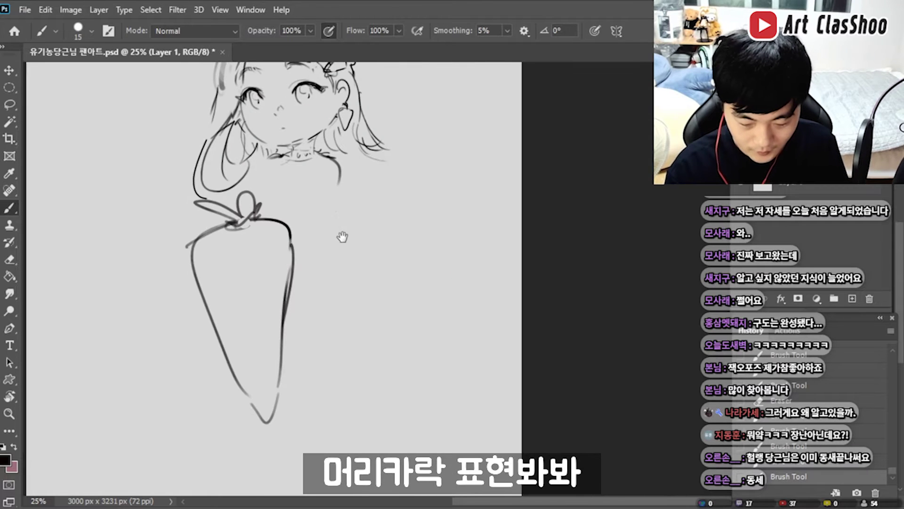
scroll(343, 238, up, 3)
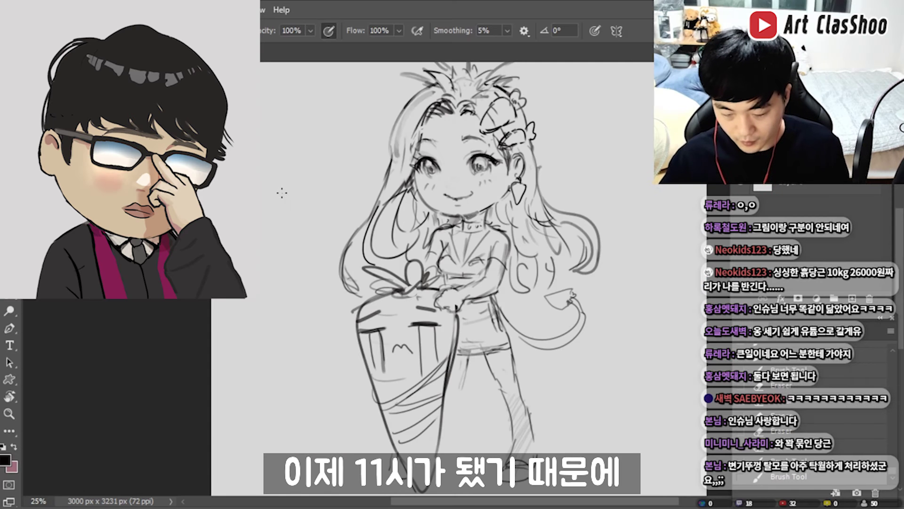
Pan the sketch slightly, zoom out to view the whole character, then zoom back in
drag(494, 160, 466, 177)
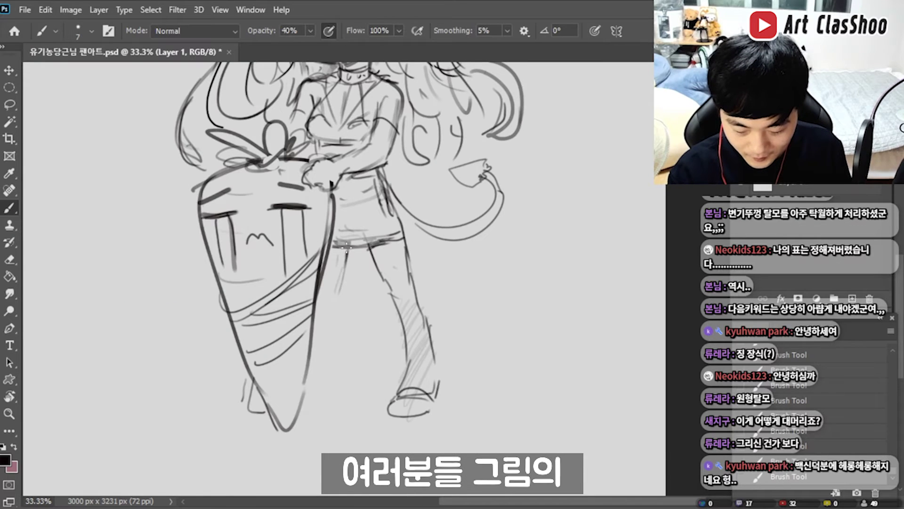
scroll(448, 264, down, 3)
key(ctrl+minus)
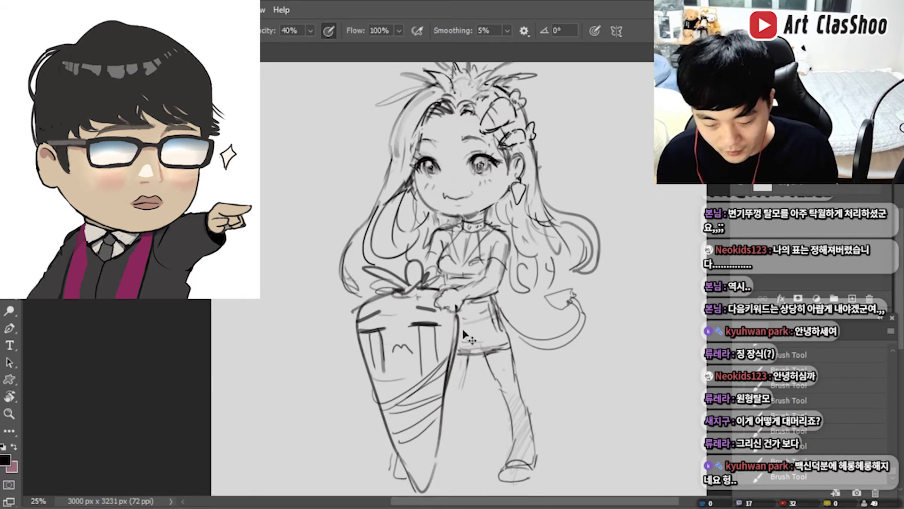
key(ctrl+plus)
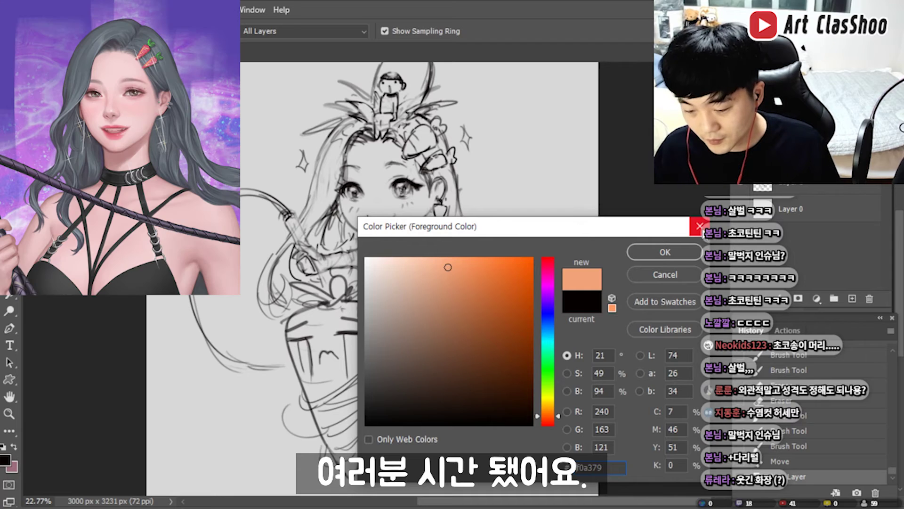
Zoom in and pan across the chibi's face to frame it for detailing
scroll(424, 216, up, 3)
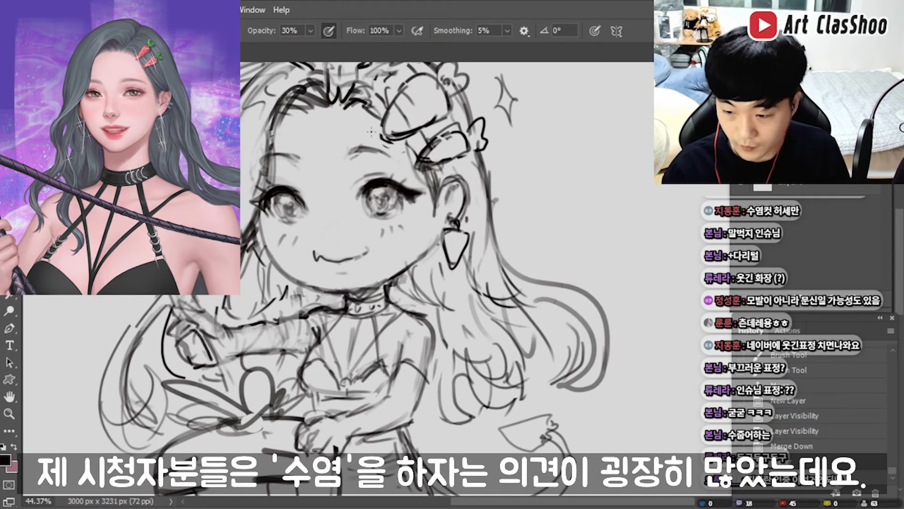
drag(424, 216, 403, 239)
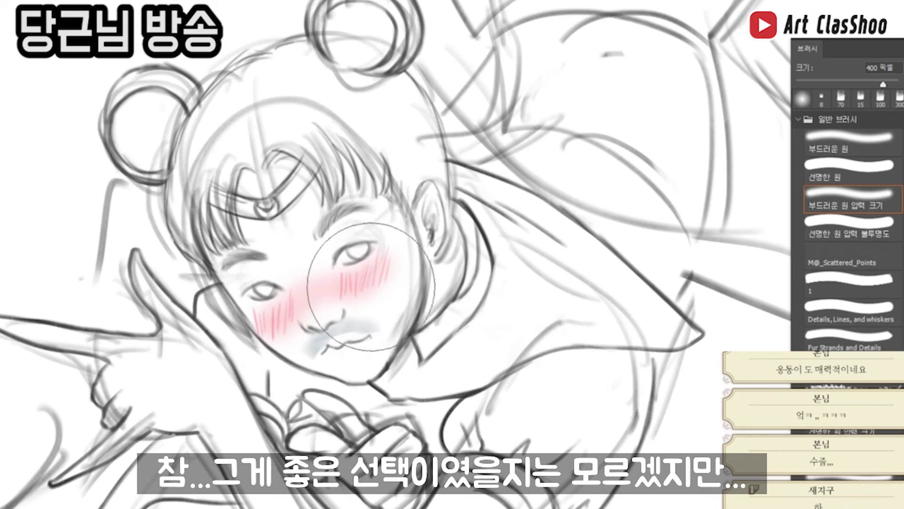
Enlarge the brush to 500 px and rotate the canvas view clockwise
key(bracketright)
key(bracketright)
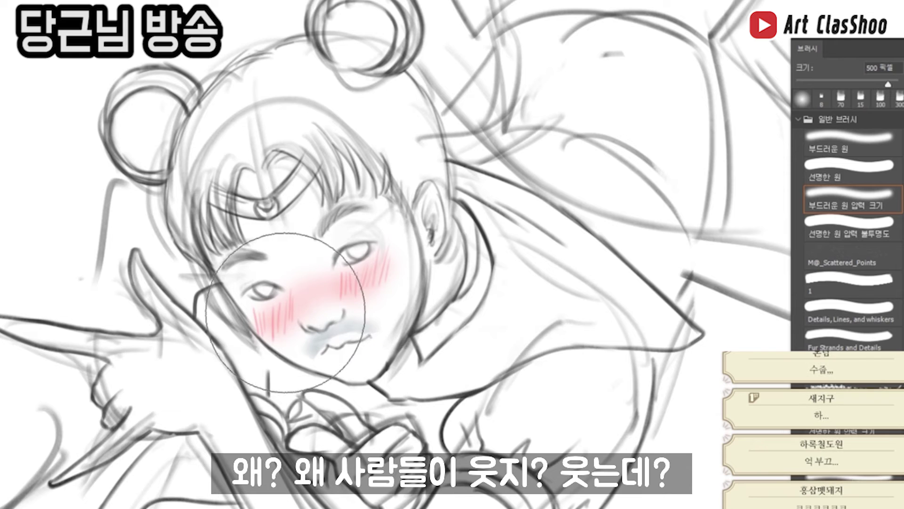
key(bracketright)
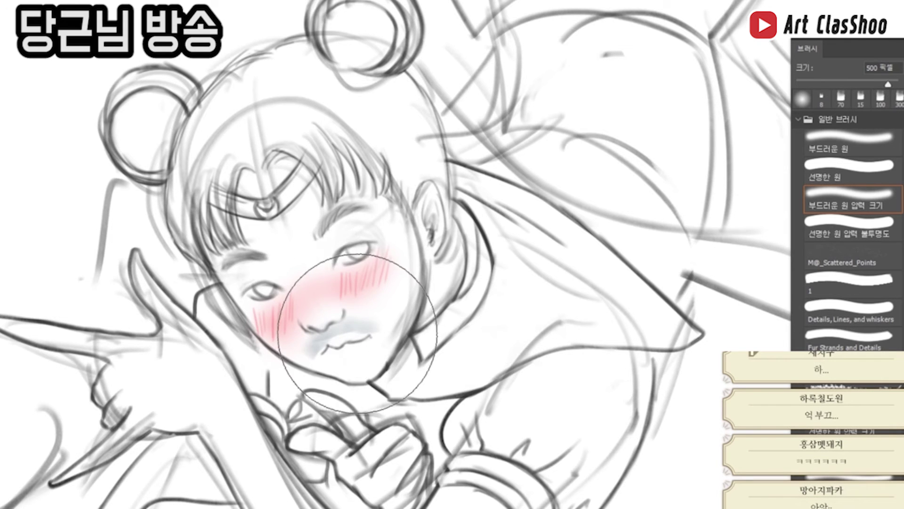
drag(337, 284, 372, 291)
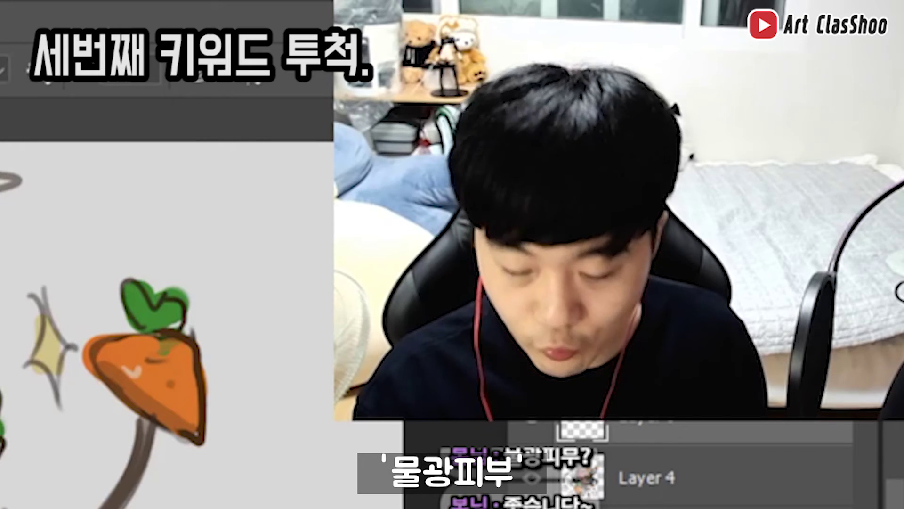
Bring the face into view and pick a dark brown paint colour at full opacity
key(6)
key(5)
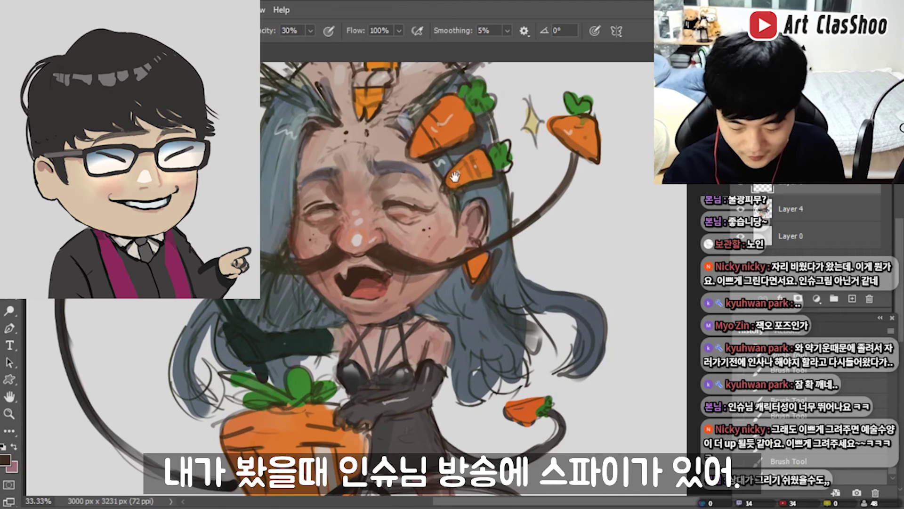
drag(487, 197, 465, 178)
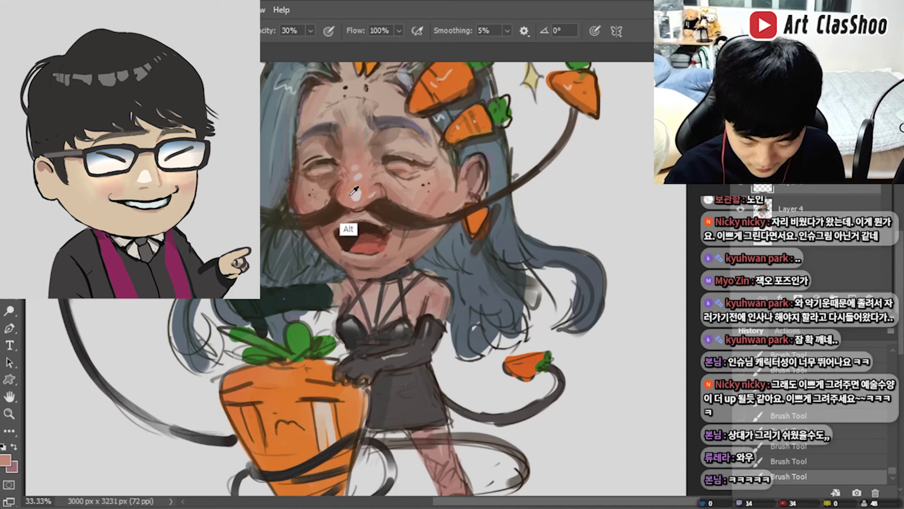
key(0)
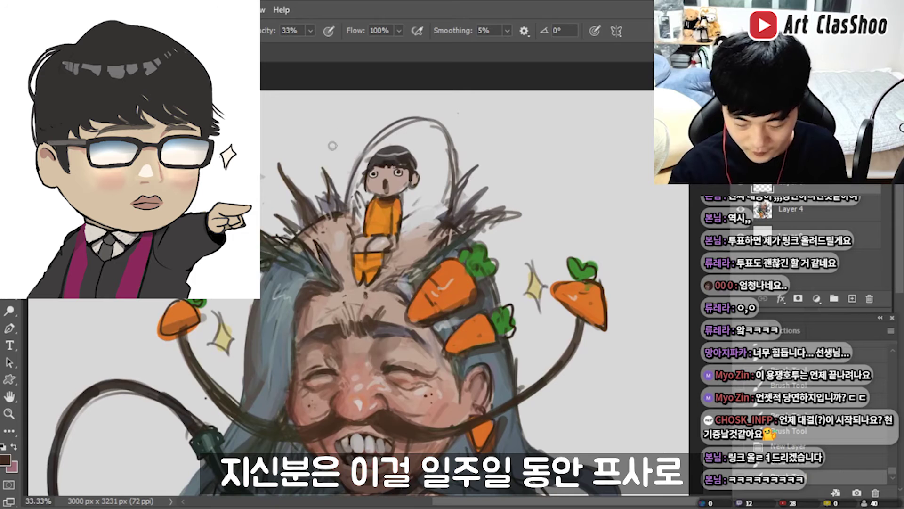
alt+click(330, 217)
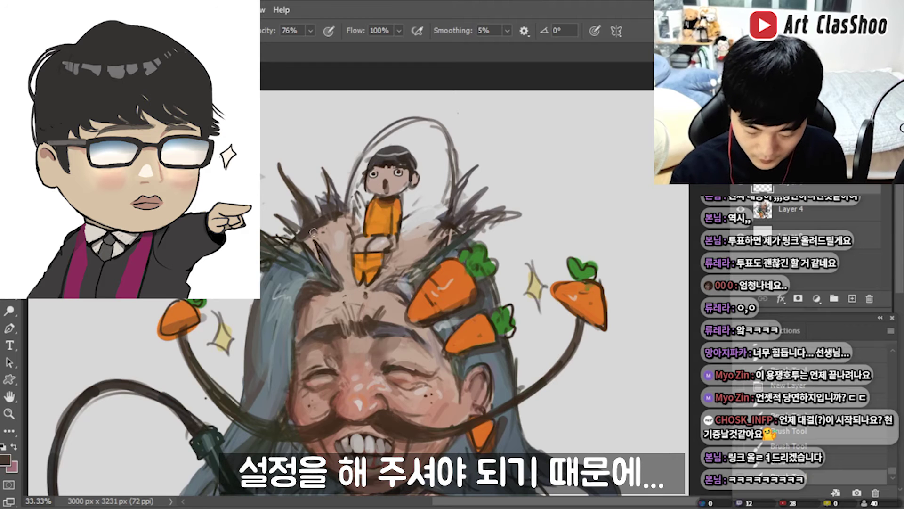
Sample skin tone, lighter brown and mustache brown from the face, painting at 30–50% opacity
key(3)
alt+click(372, 347)
key(4)
key(5)
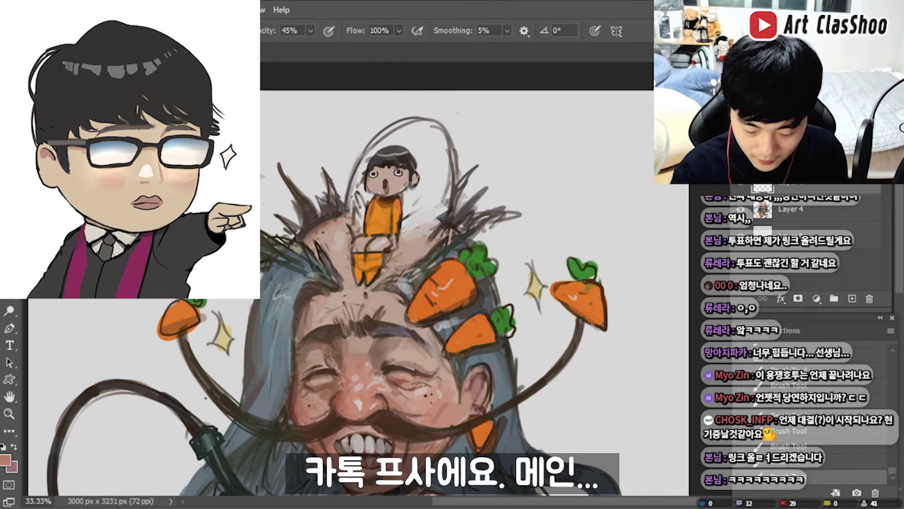
scroll(332, 222, down, 3)
key(5)
alt+click(345, 238)
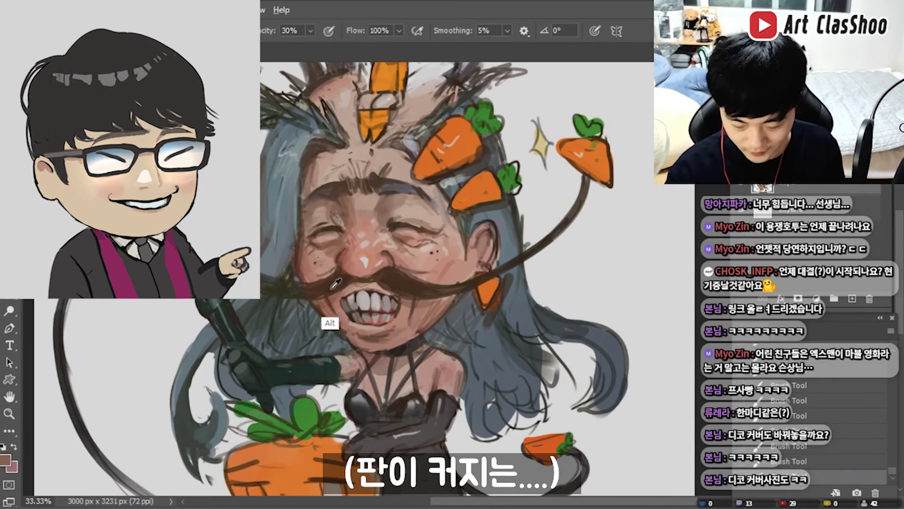
alt+click(336, 282)
Shift the view to the legs and carrot, and sample a light pink skin colour
drag(455, 276, 535, 205)
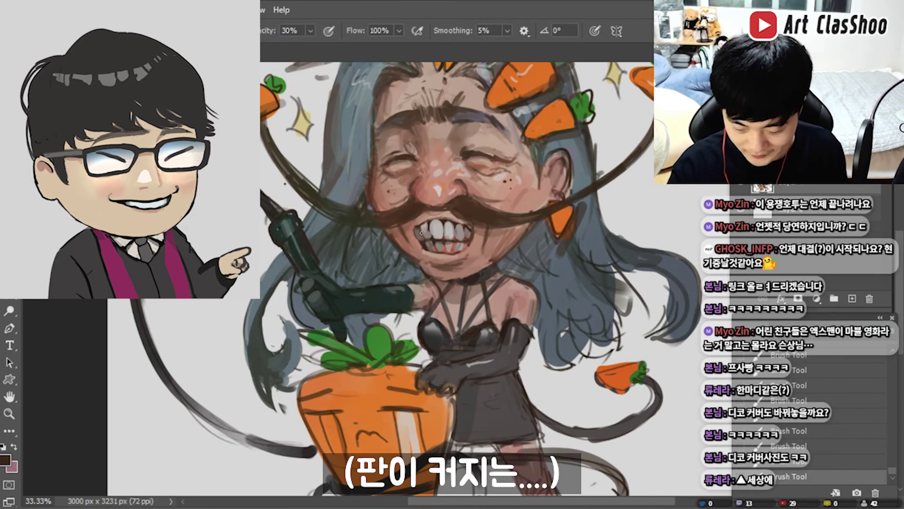
drag(428, 208, 355, 182)
key(2)
key(3)
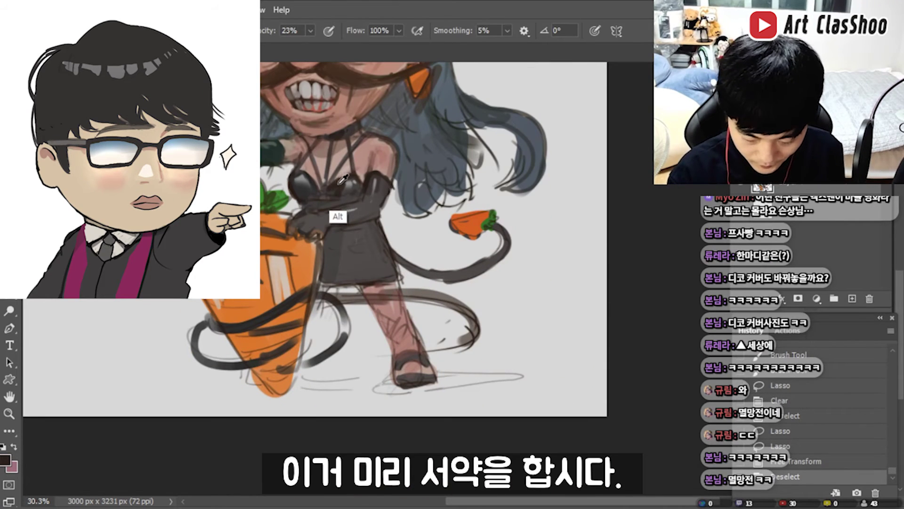
alt+click(341, 182)
key(0)
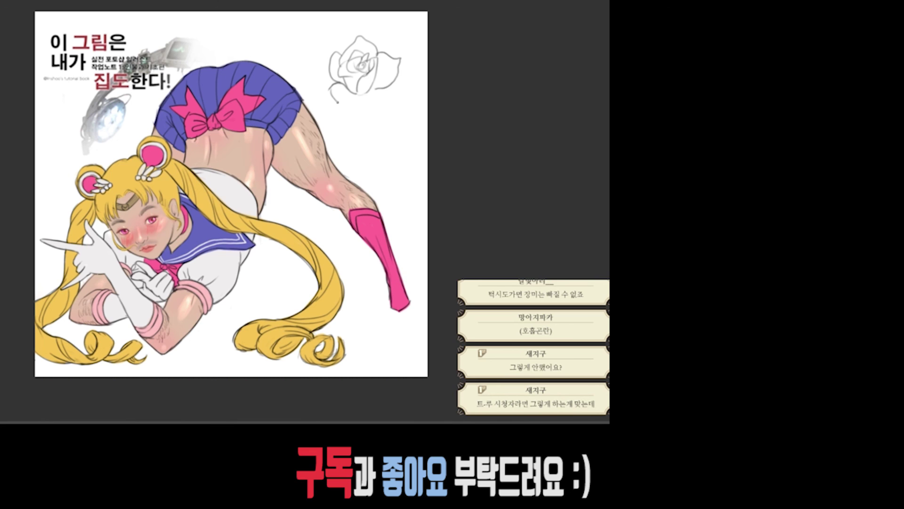
Undo the stray brush mark beside the red rose in the background
key(ctrl+z)
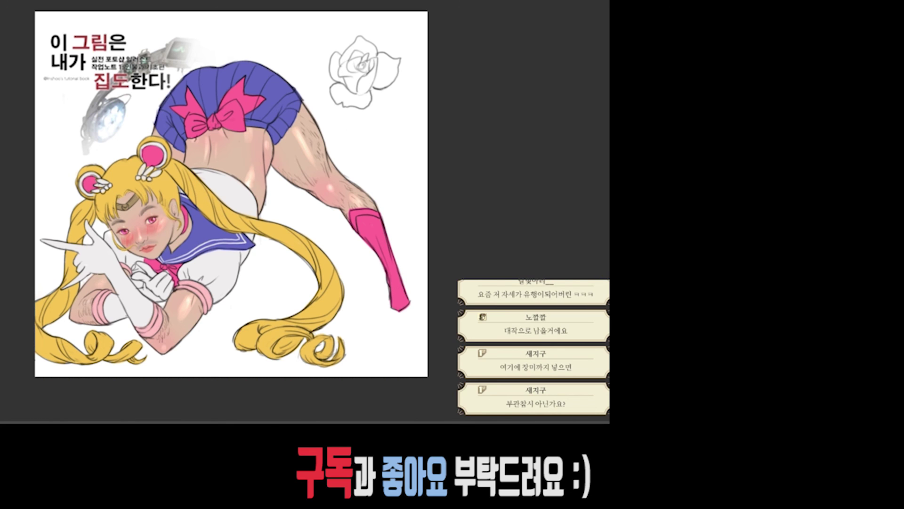